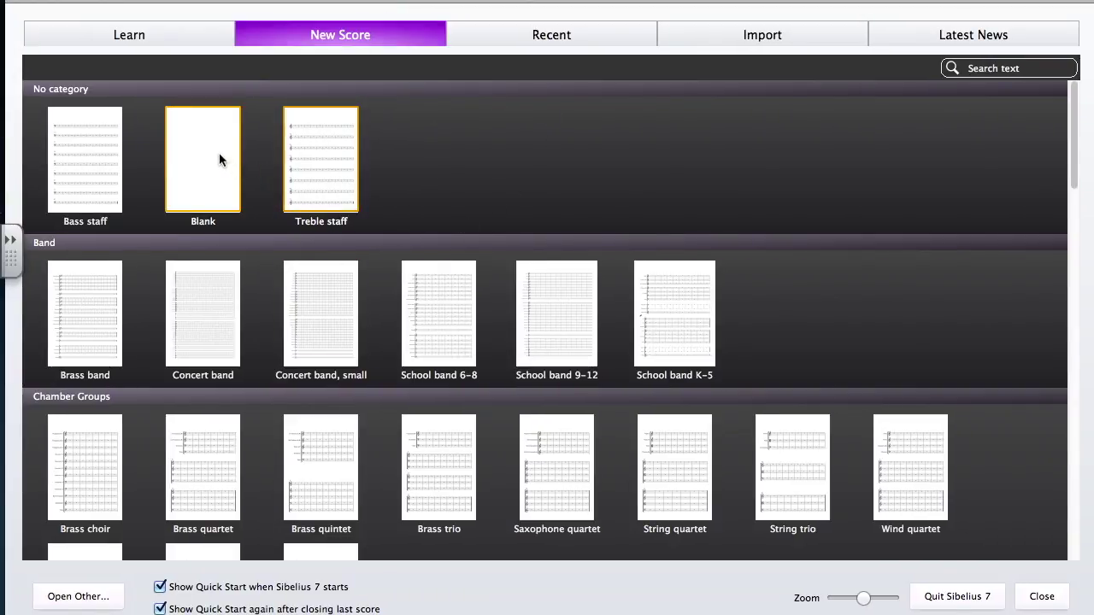
Start a new score from the Blank template and set a 4/4 time signature.
double_click(202, 170)
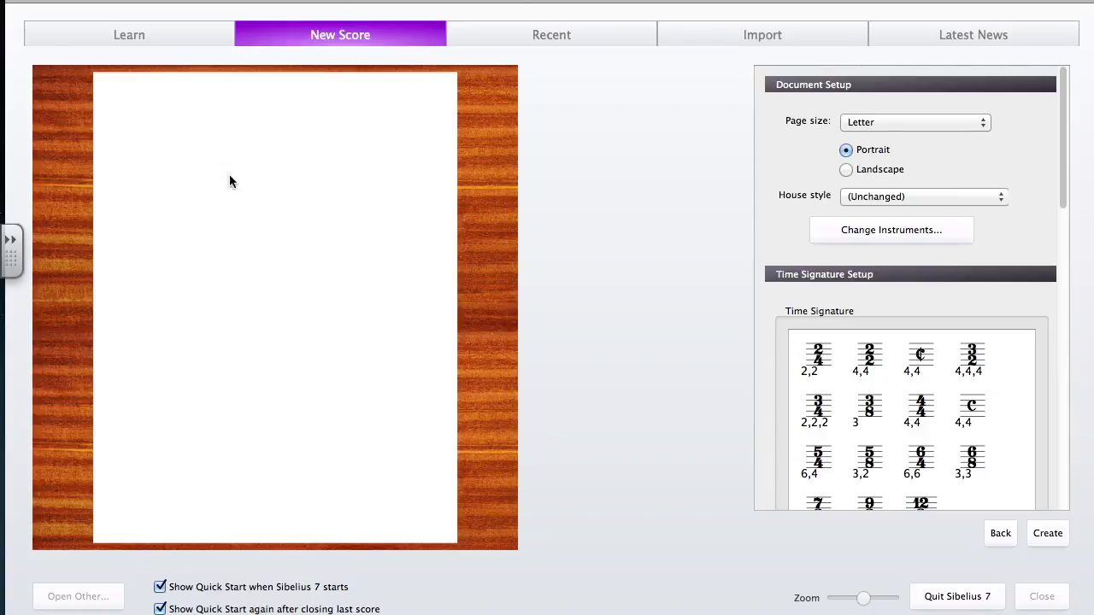
mouse_move(1060, 110)
mouse_down()
mouse_move(1061, 306)
mouse_move(1060, 89)
mouse_up()
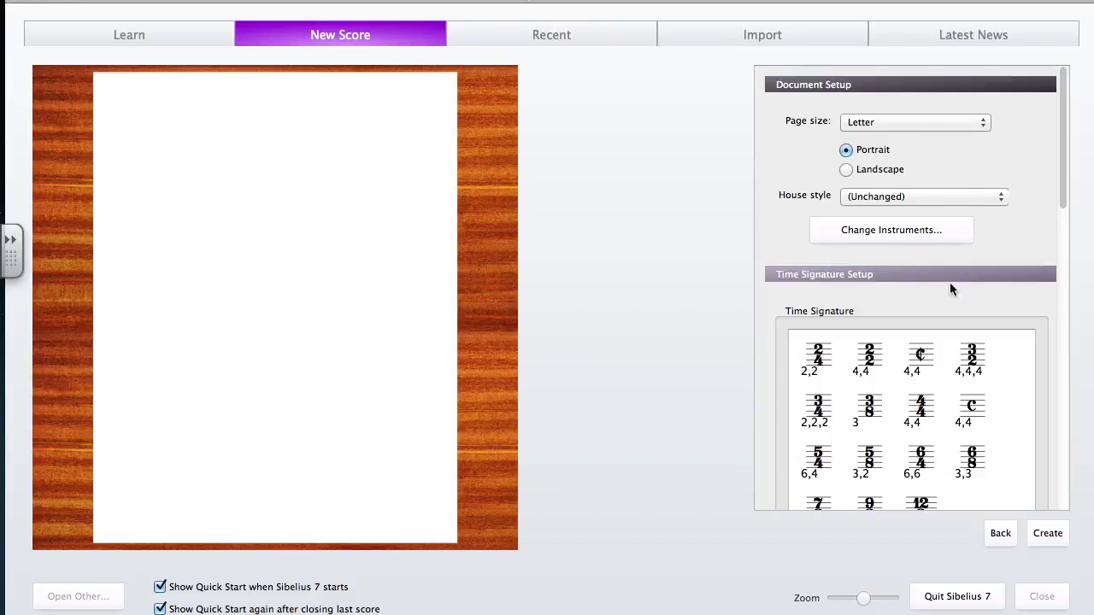
click(1062, 172)
drag(1062, 174, 1062, 225)
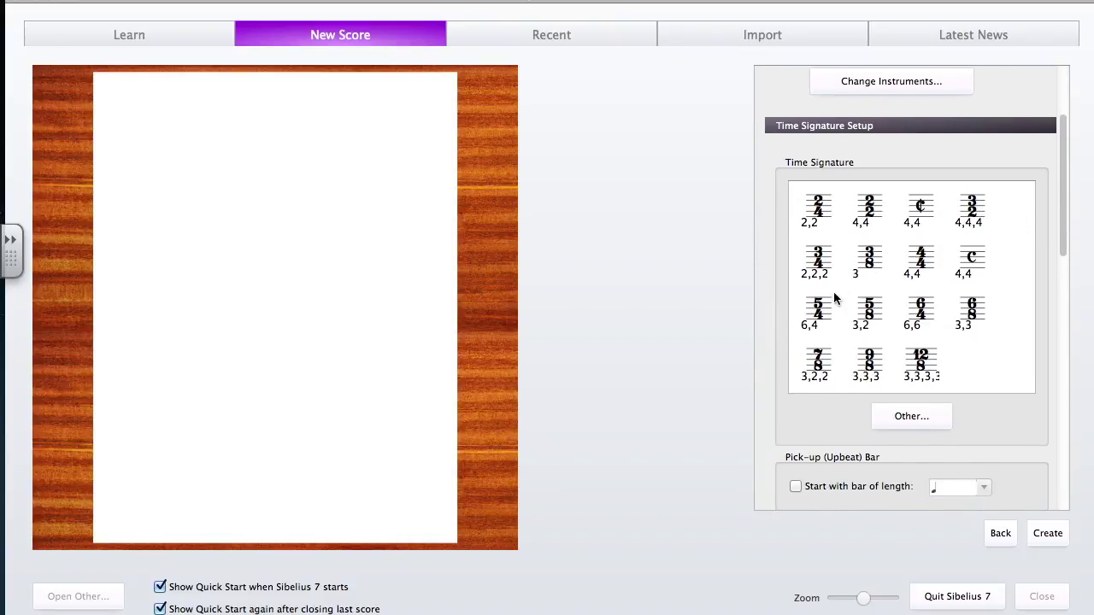
click(923, 256)
Choose Allegro as the tempo text and the no-key-signature category.
drag(1062, 213, 1052, 295)
click(996, 285)
click(971, 320)
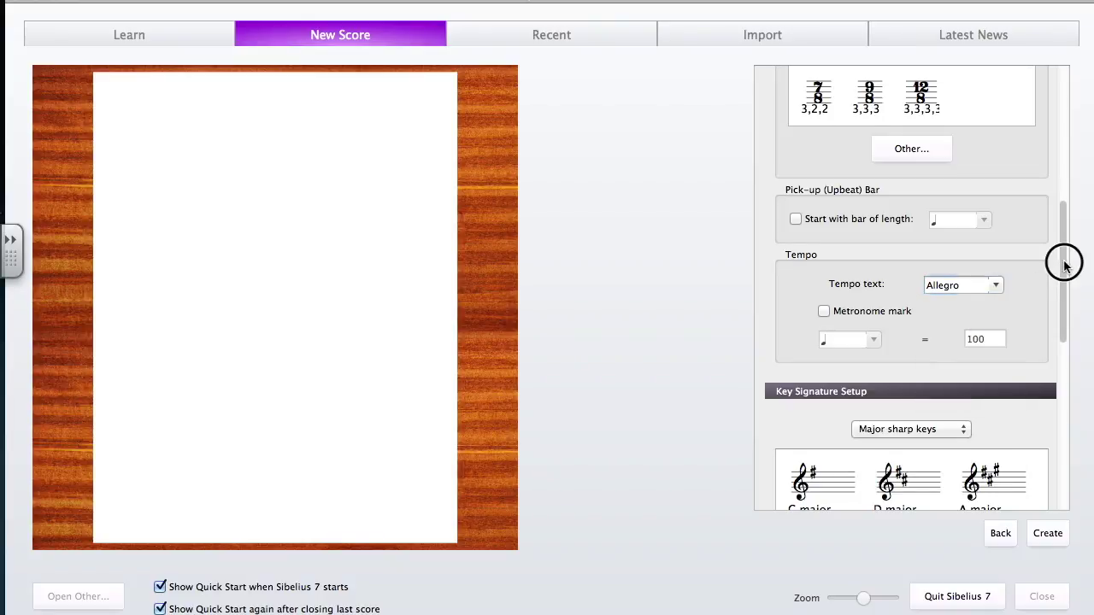
drag(1062, 259, 1065, 320)
click(940, 252)
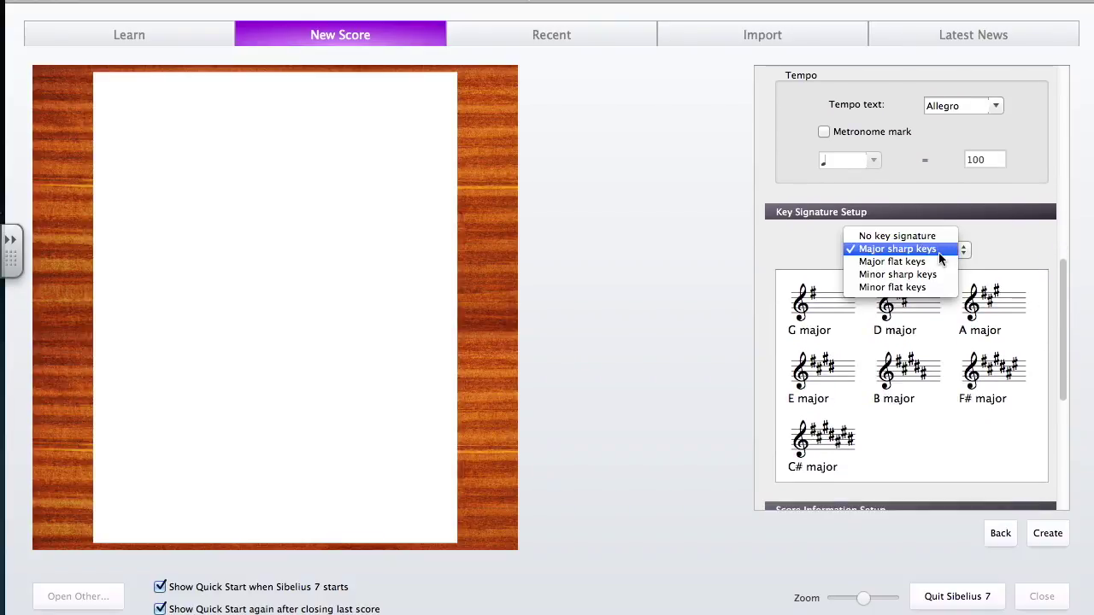
click(928, 237)
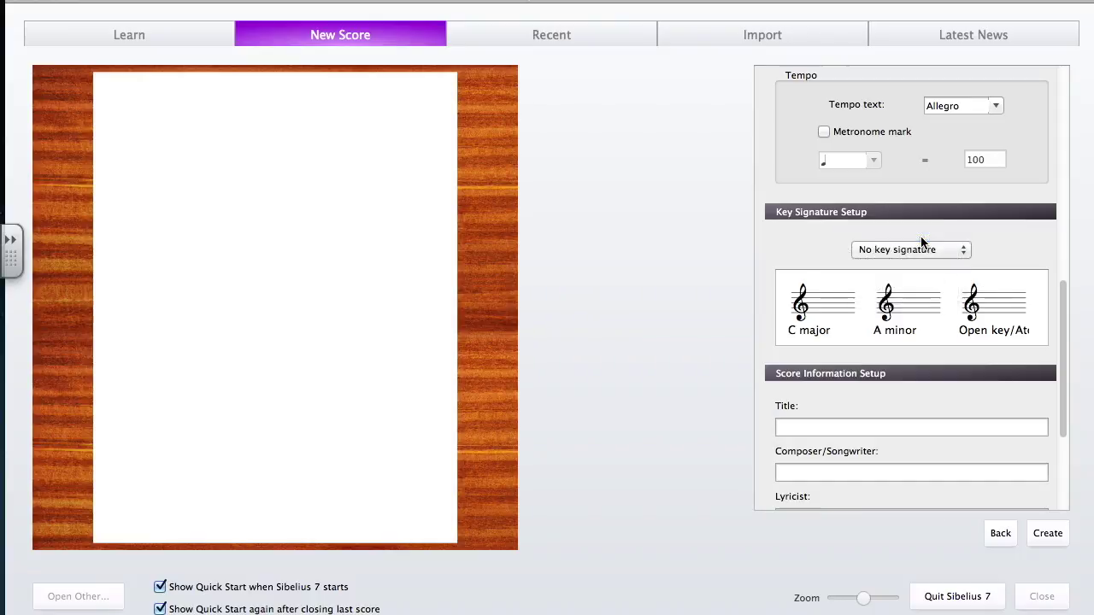
Pick the C major key and enter the title 'Blank Score Setup'.
click(819, 305)
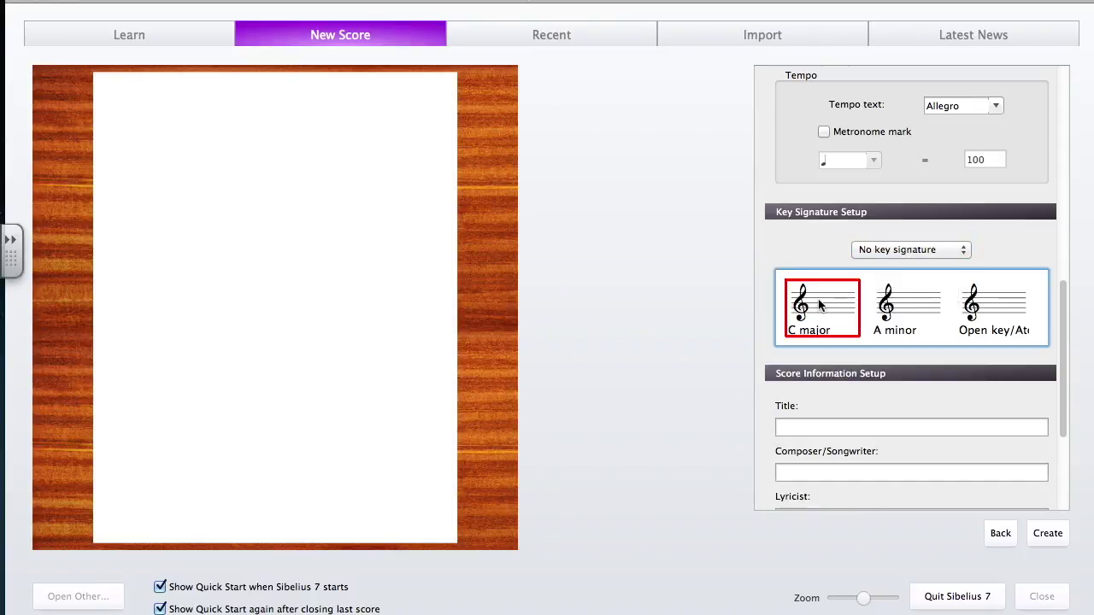
click(812, 423)
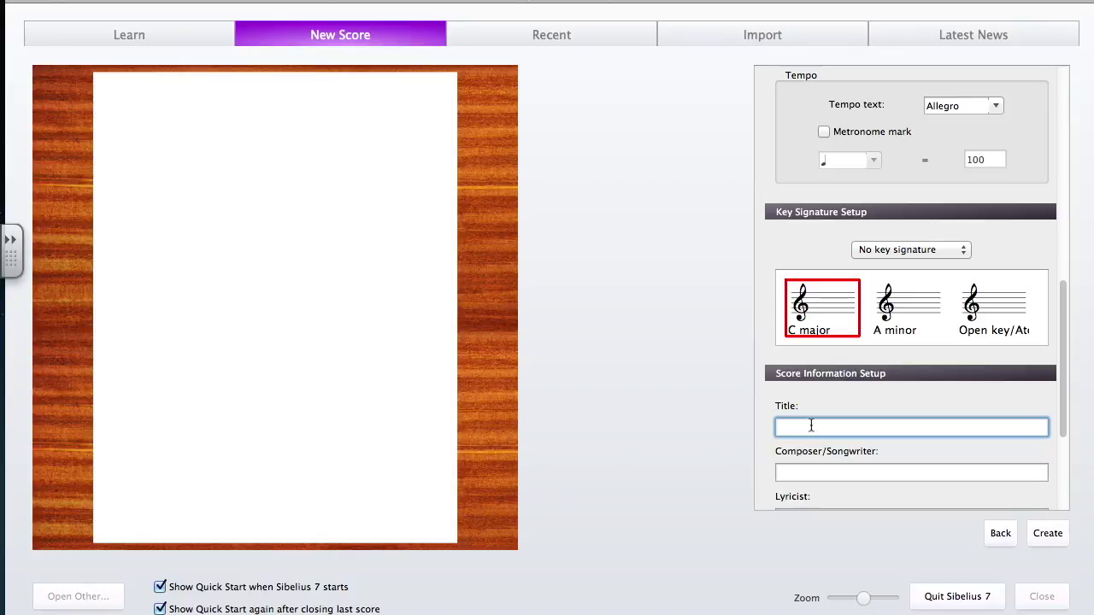
text(Blank Score Setup)
Fill in the composer's name and create the score.
click(925, 472)
text(Scott)
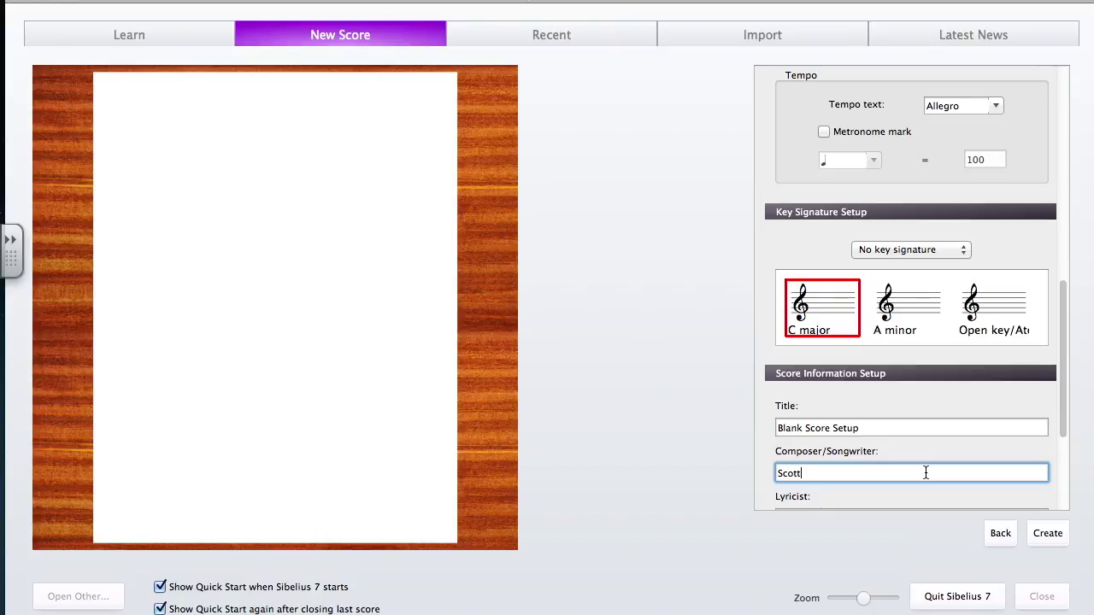
scroll(1060, 341, up, 5)
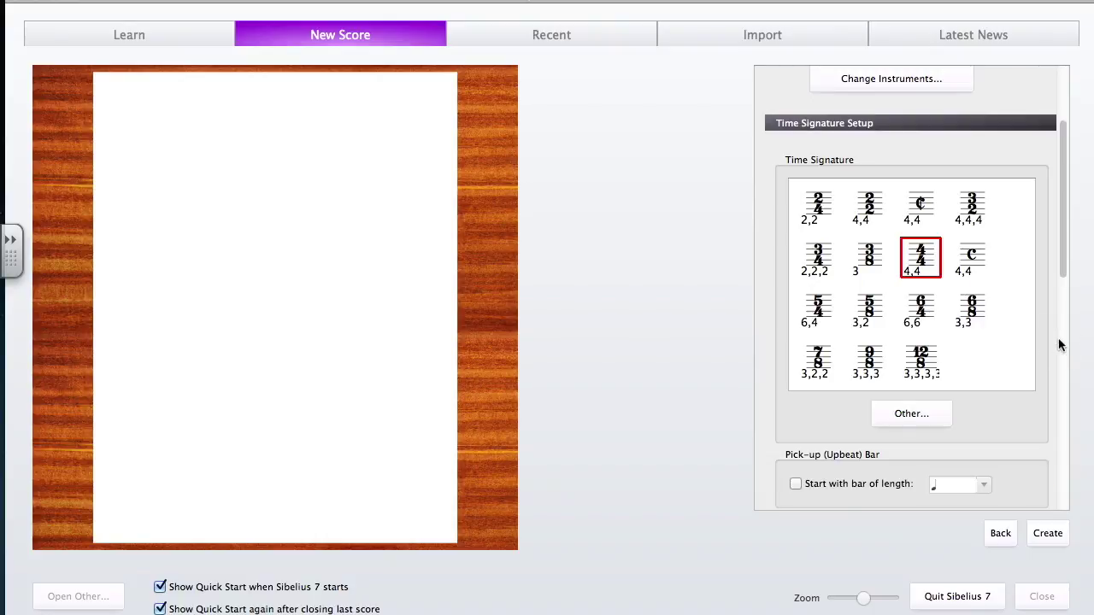
mouse_move(1063, 252)
mouse_down()
mouse_move(1060, 154)
mouse_move(1057, 374)
mouse_move(1067, 122)
mouse_move(1057, 387)
mouse_up()
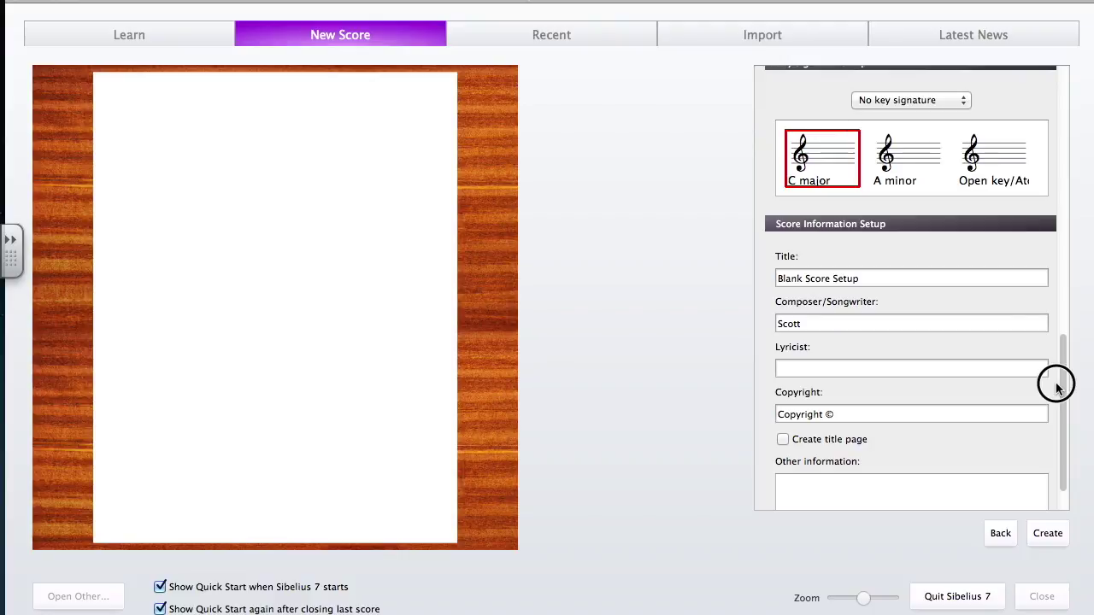
mouse_move(1056, 387)
mouse_down()
mouse_move(1063, 166)
mouse_move(1075, 160)
mouse_up()
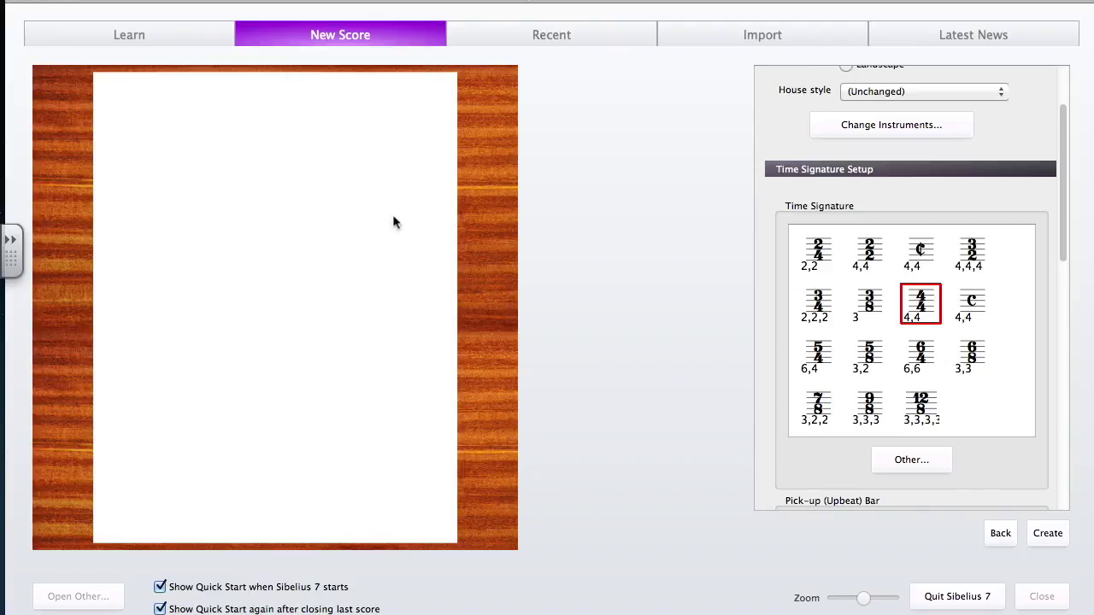
drag(1060, 134, 1061, 403)
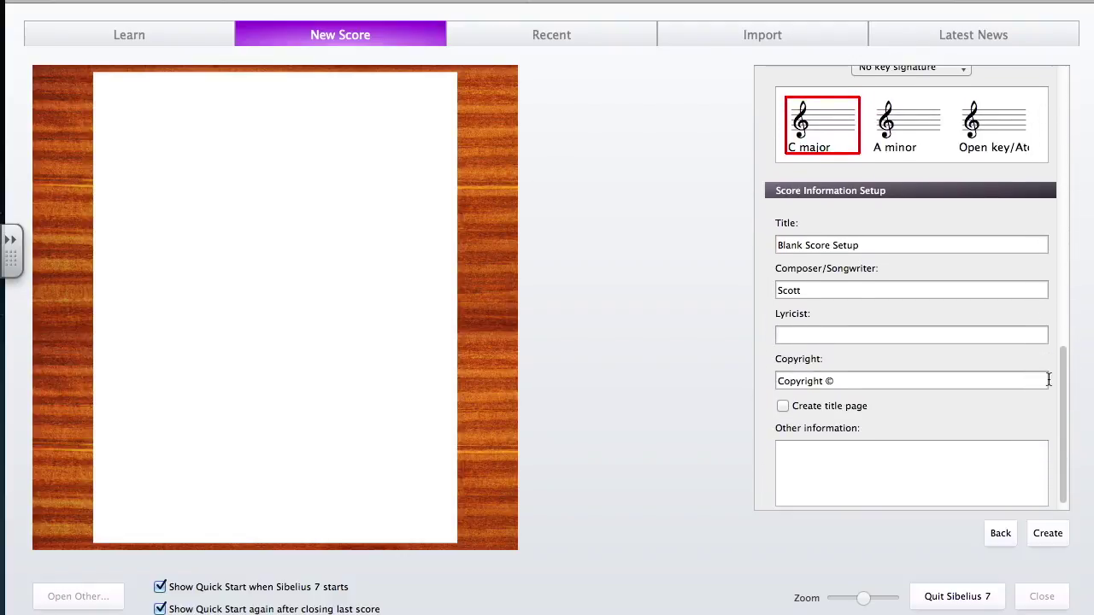
click(1056, 535)
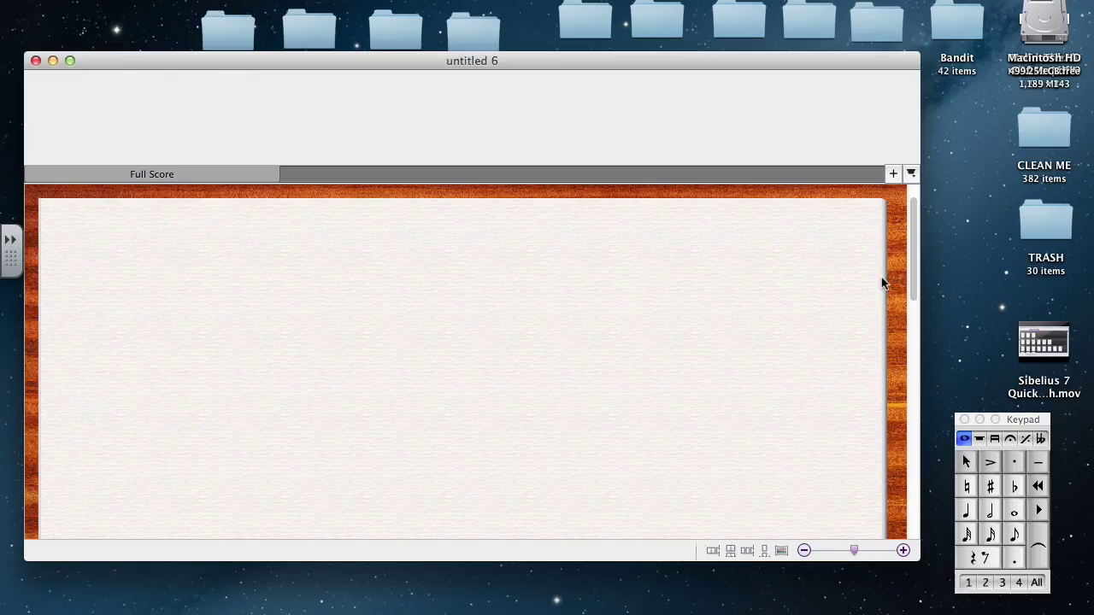
Move and enlarge the empty score window to fill the screen, then open Add or Remove Instruments.
drag(707, 63, 714, 11)
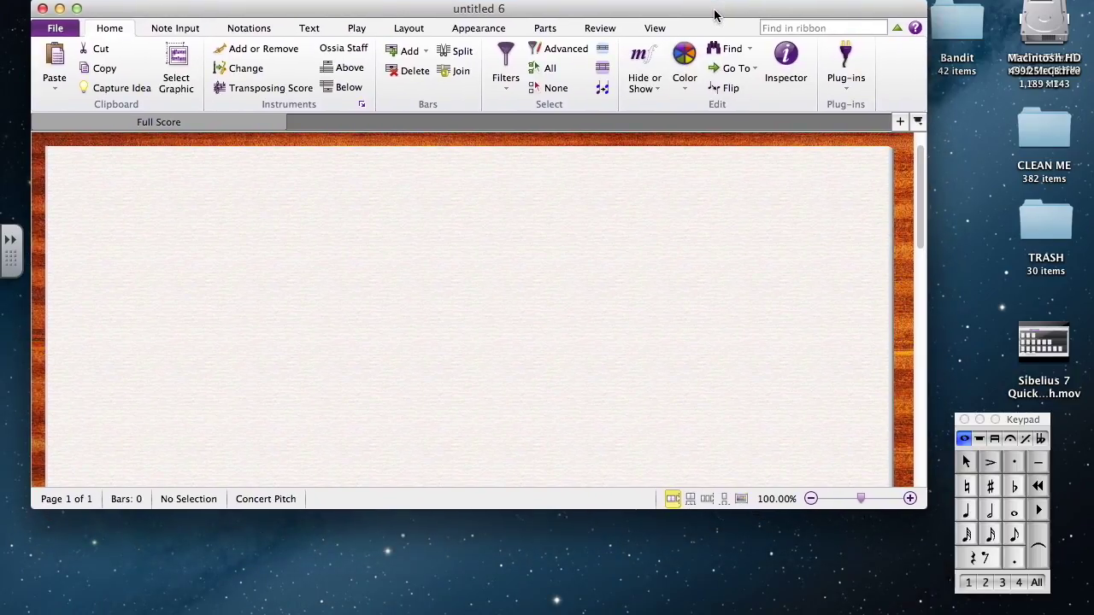
drag(927, 511, 1093, 614)
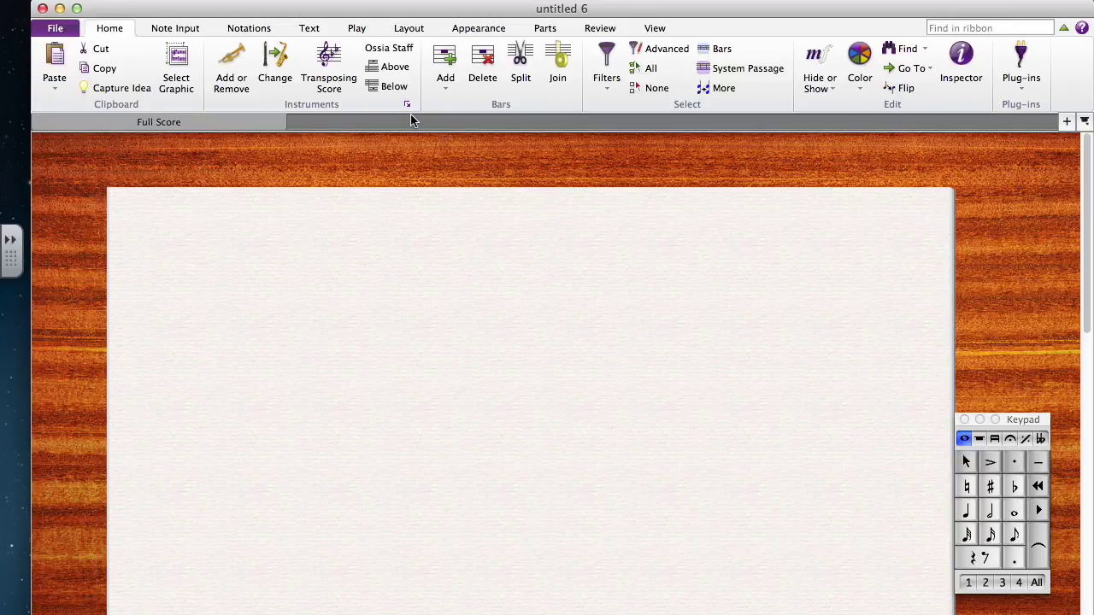
scroll(462, 257, down, 2)
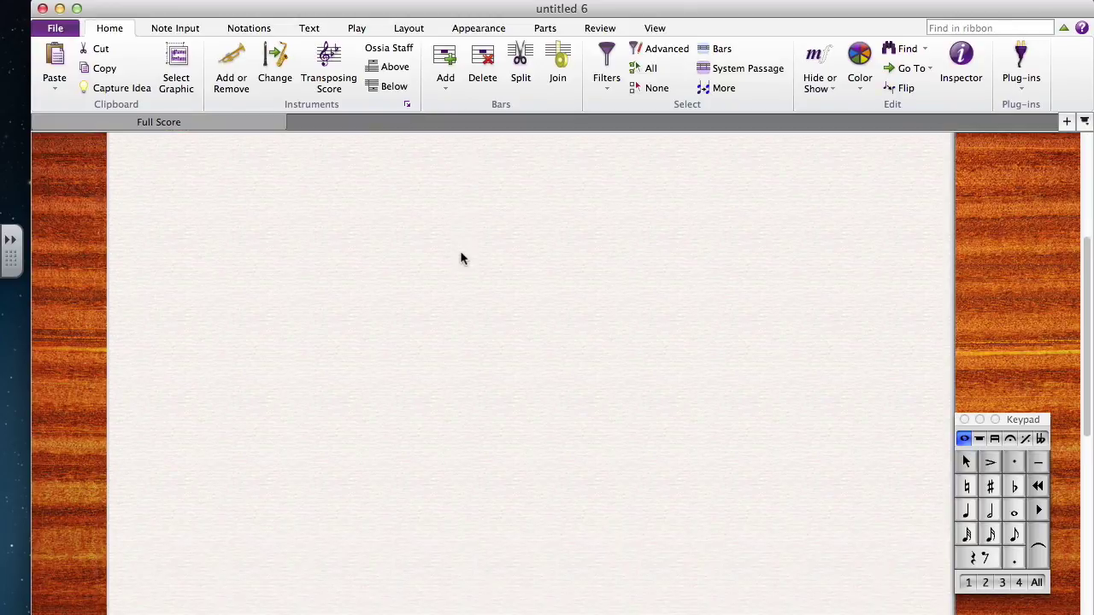
scroll(460, 257, up, 2)
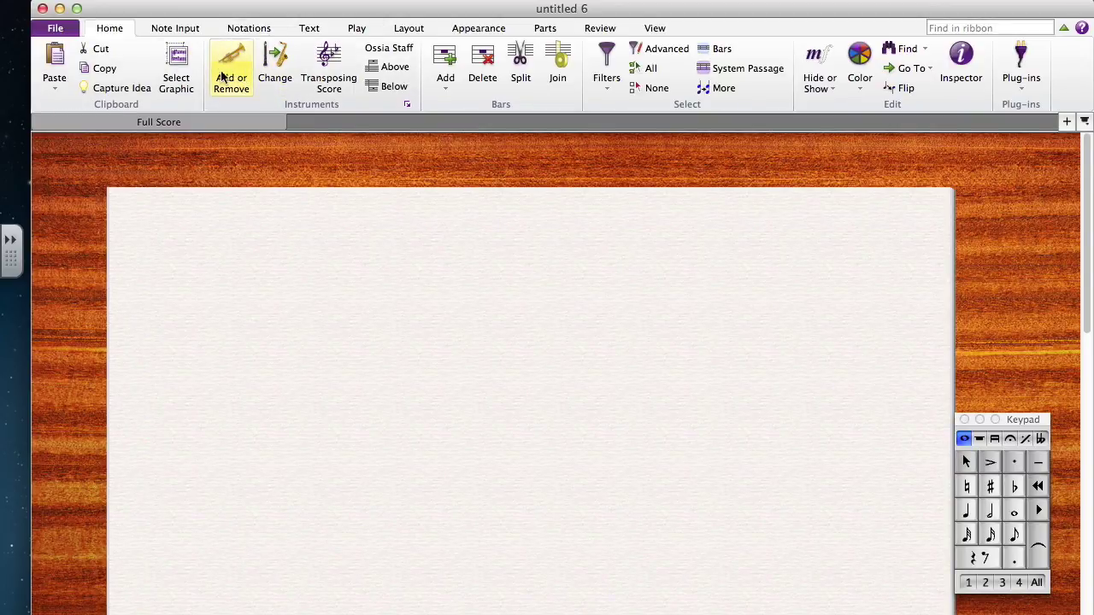
click(107, 26)
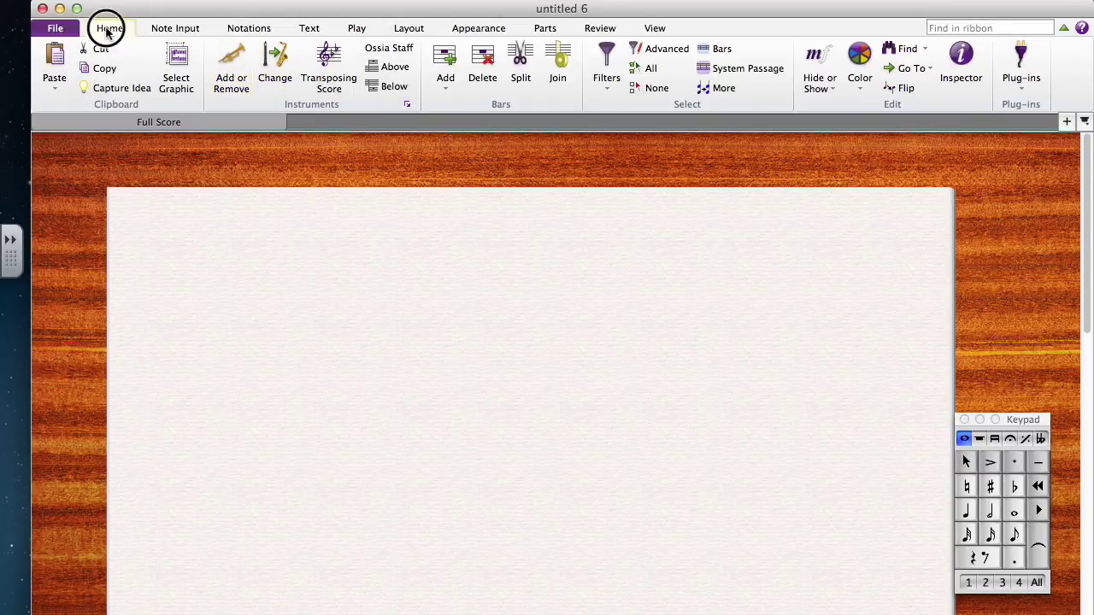
click(229, 58)
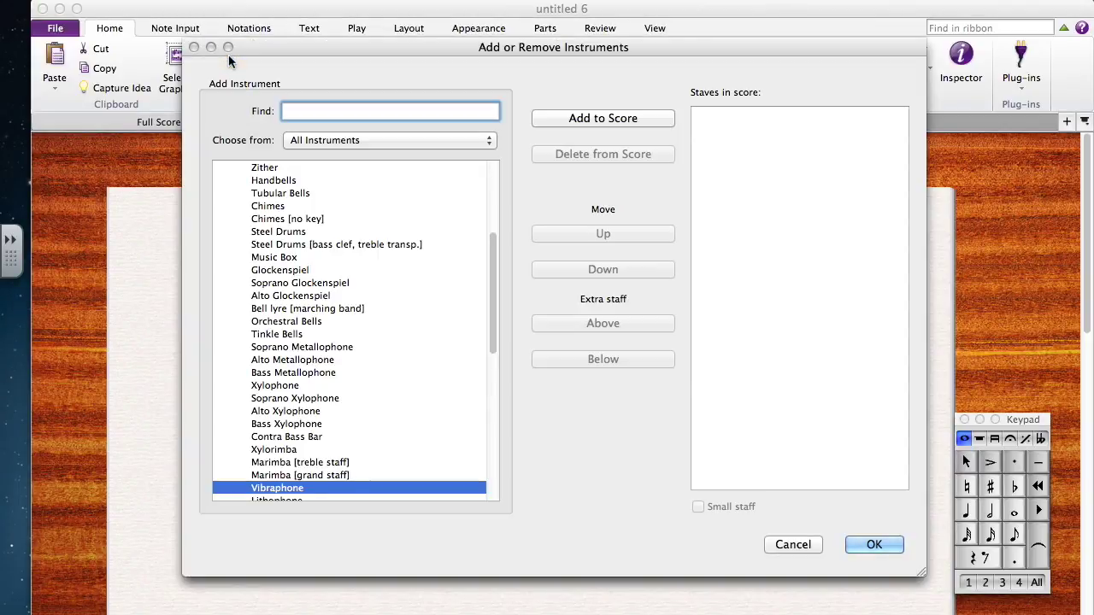
Add a Vibraphone to the score's staves.
scroll(339, 363, up, 5)
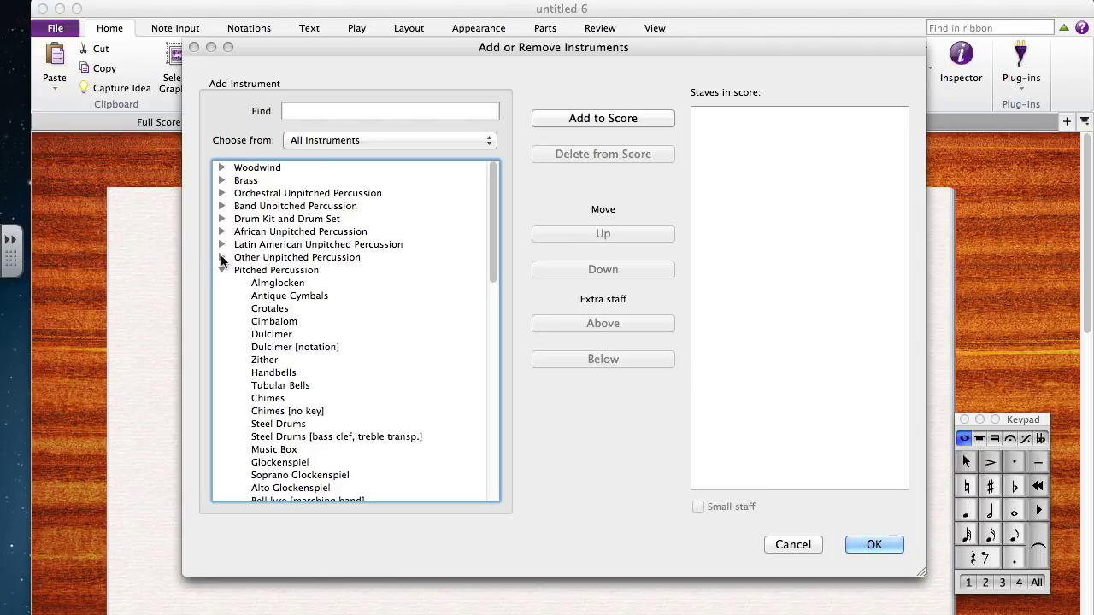
scroll(254, 291, down, 5)
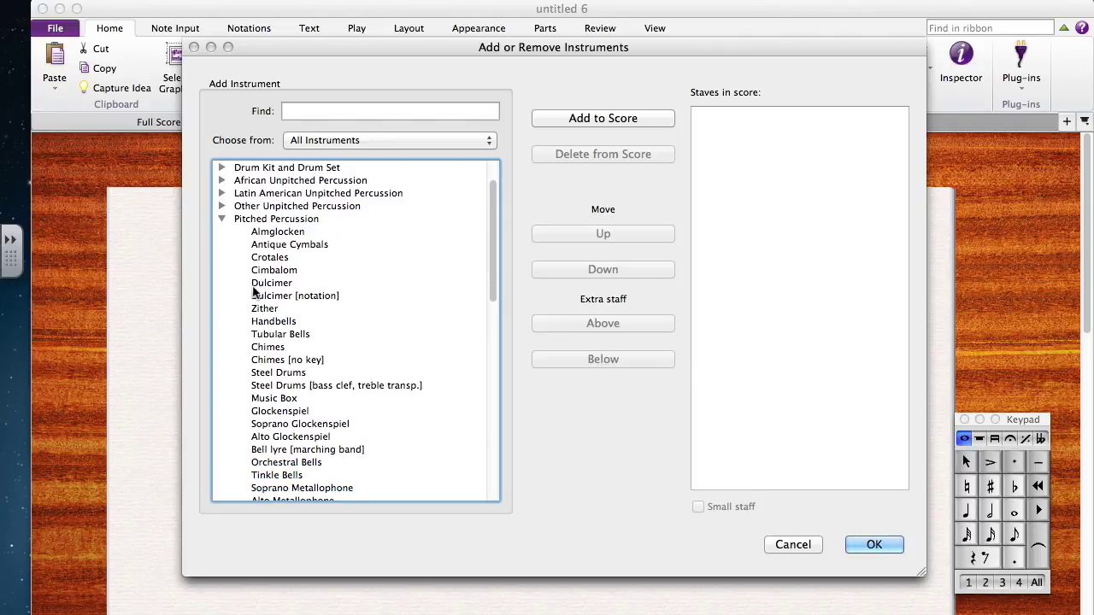
key(v)
scroll(254, 292, down, 1)
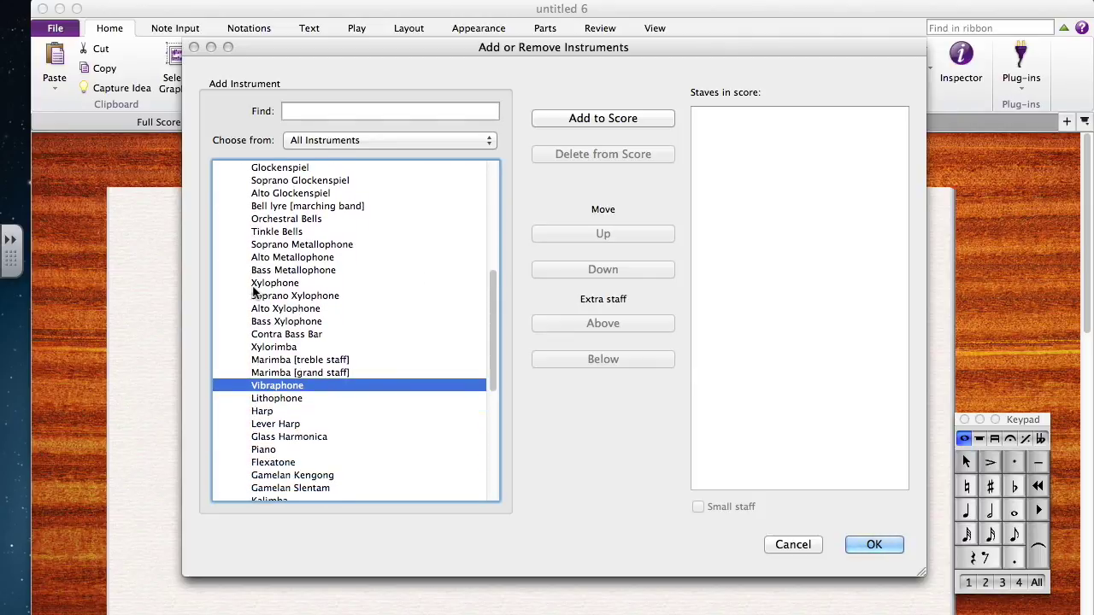
double_click(266, 386)
scroll(321, 328, down, 1)
scroll(321, 327, down, 7)
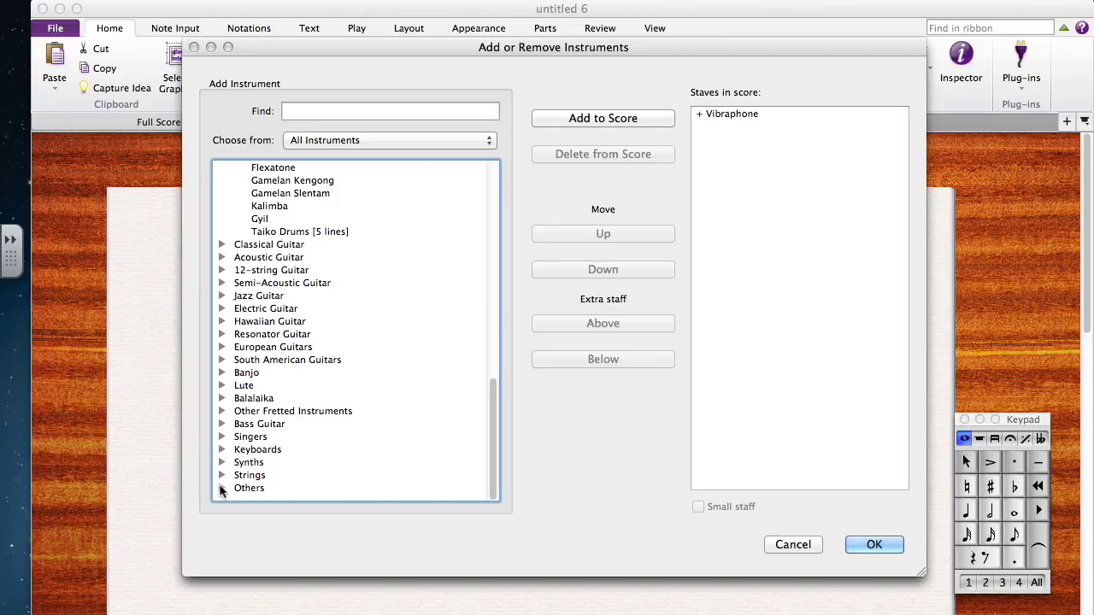
Add an unnamed treble staff from Others, then remove it again.
click(222, 488)
scroll(346, 342, down, 1)
scroll(346, 342, down, 4)
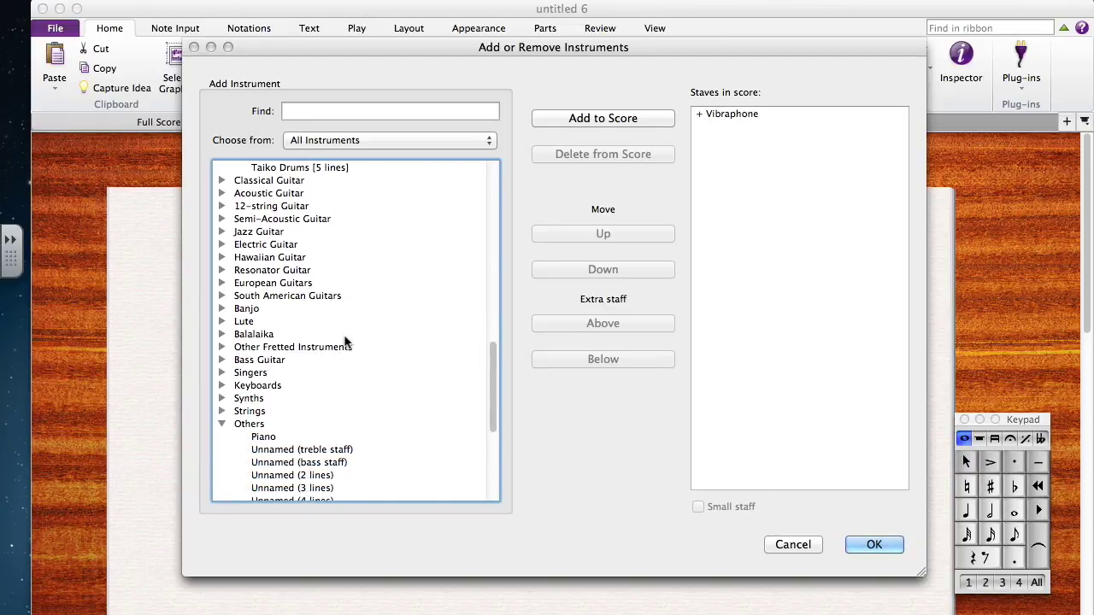
scroll(346, 342, down, 1)
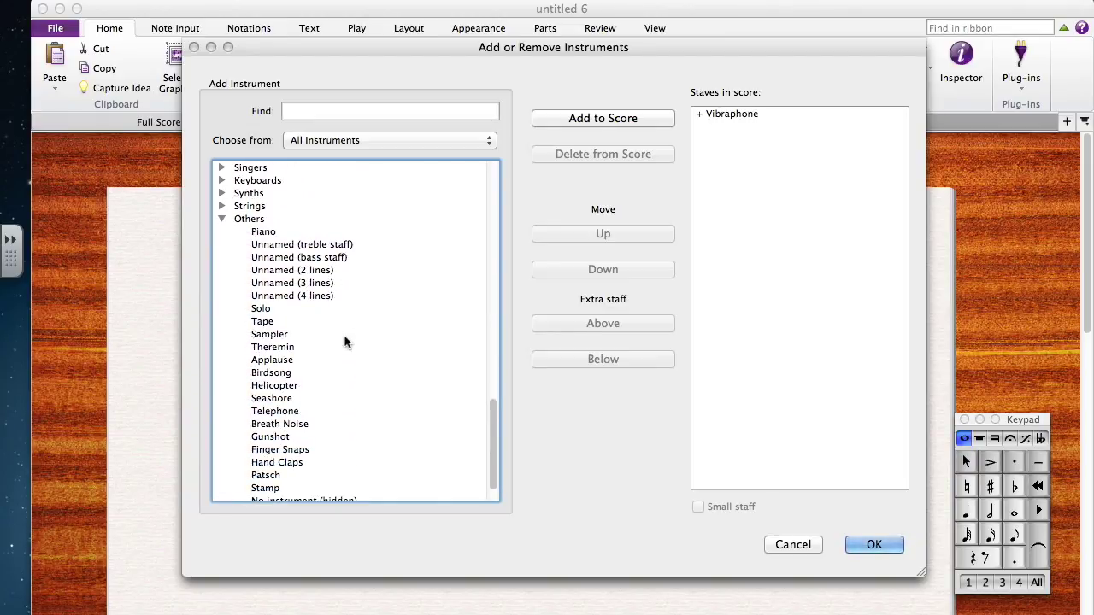
double_click(289, 246)
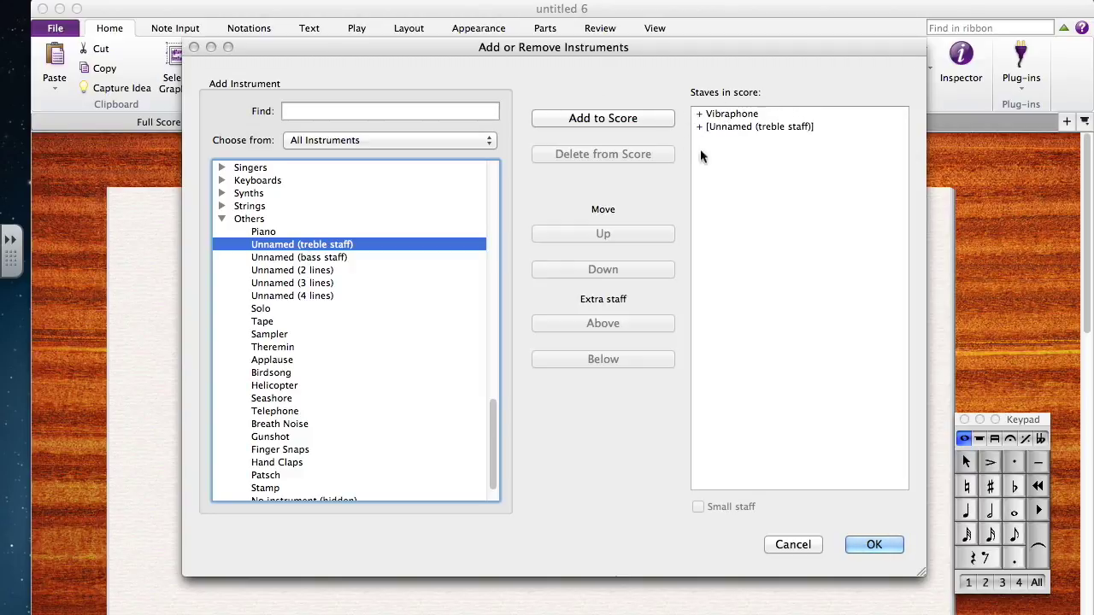
click(725, 126)
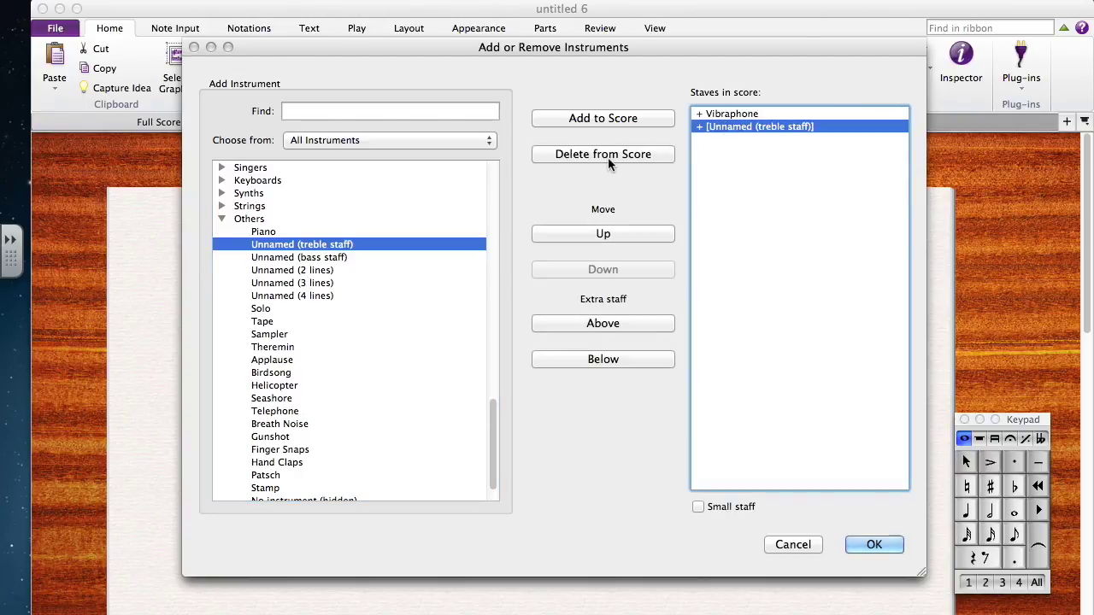
click(608, 156)
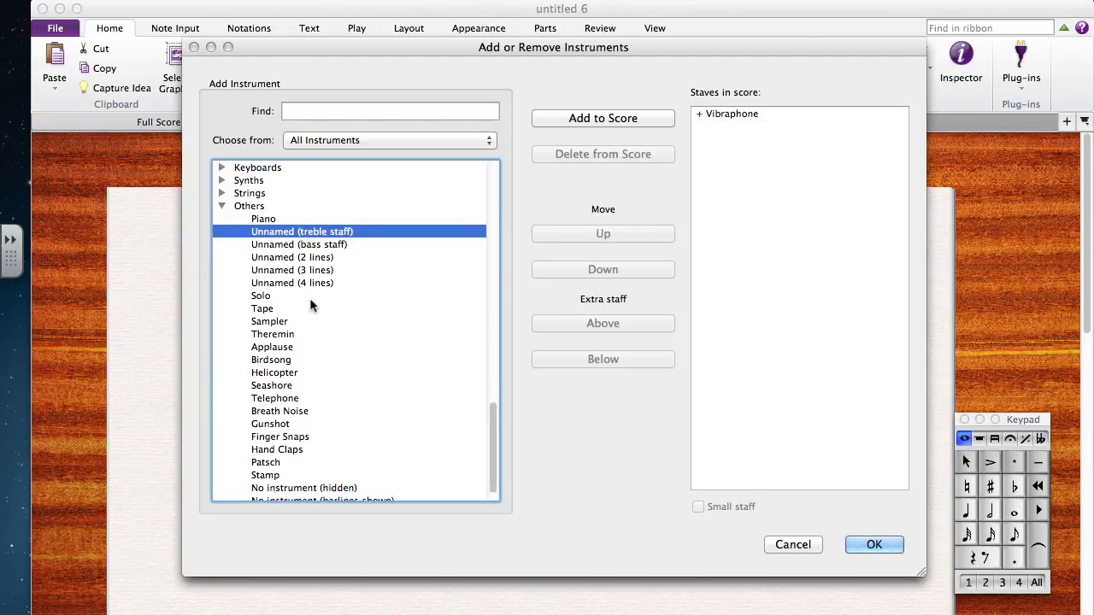
Add a Piano from the Keyboards group and confirm the instrument list.
scroll(310, 303, down, 2)
scroll(311, 304, up, 6)
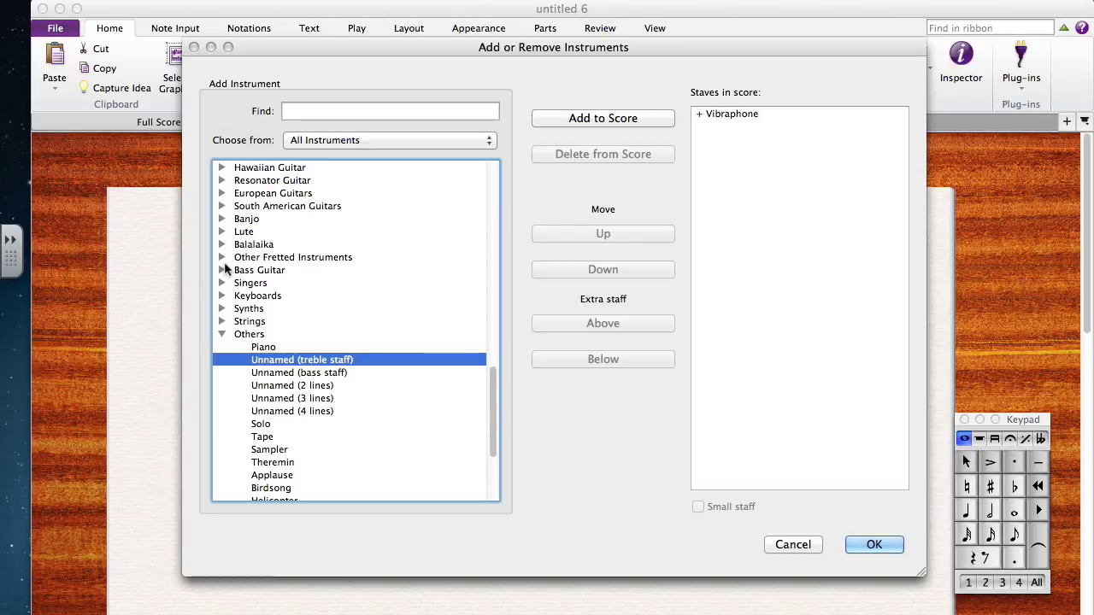
click(222, 296)
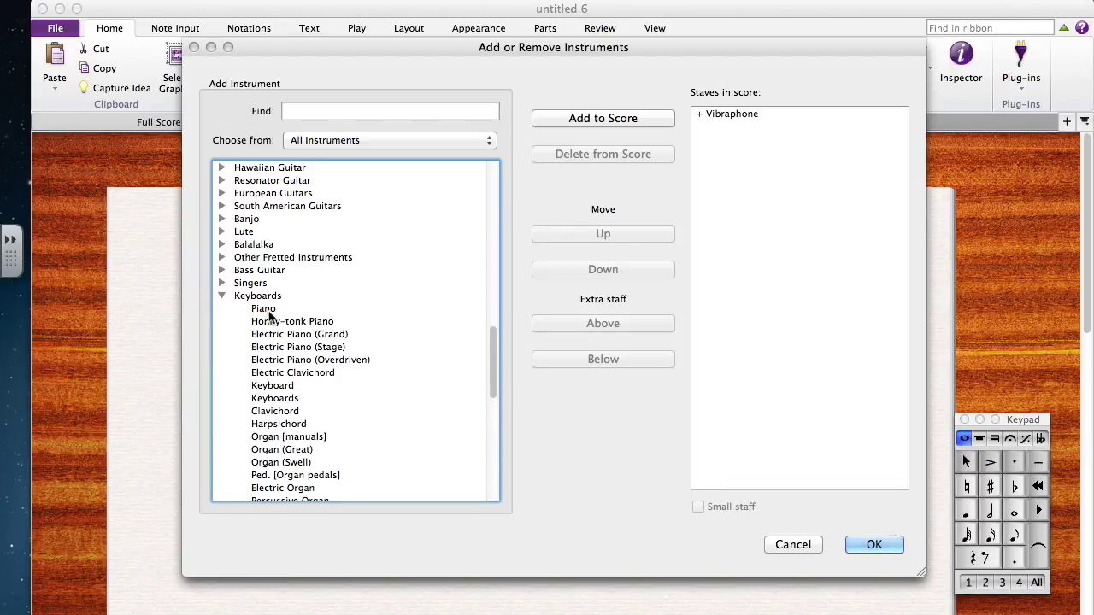
double_click(261, 309)
click(863, 544)
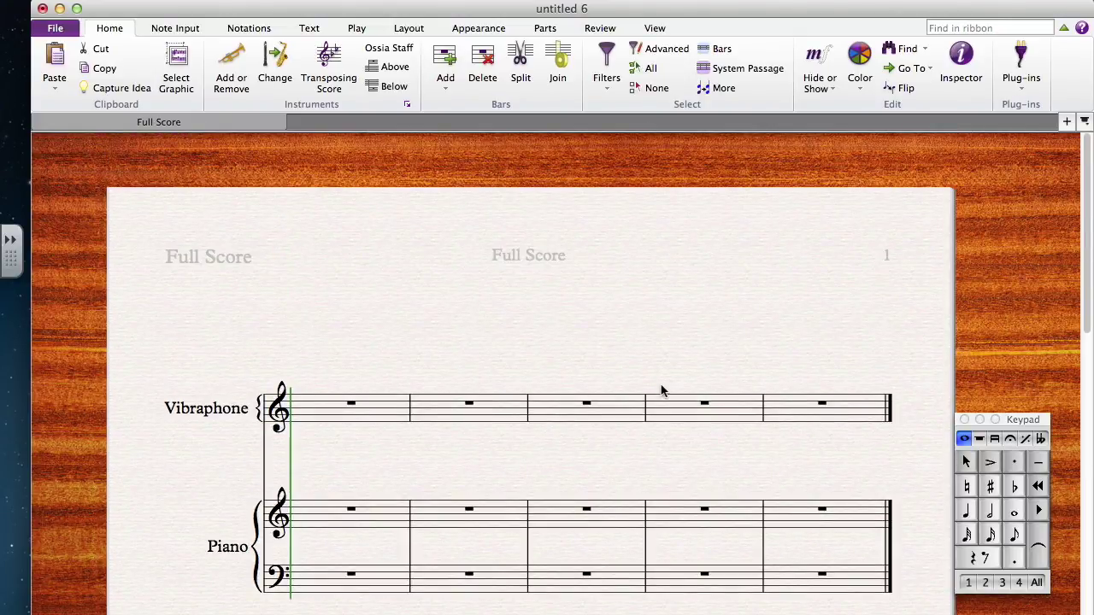
Add the title 'Blank Score Setup' at the top of page one, then open the time signature gallery.
scroll(569, 270, down, 1)
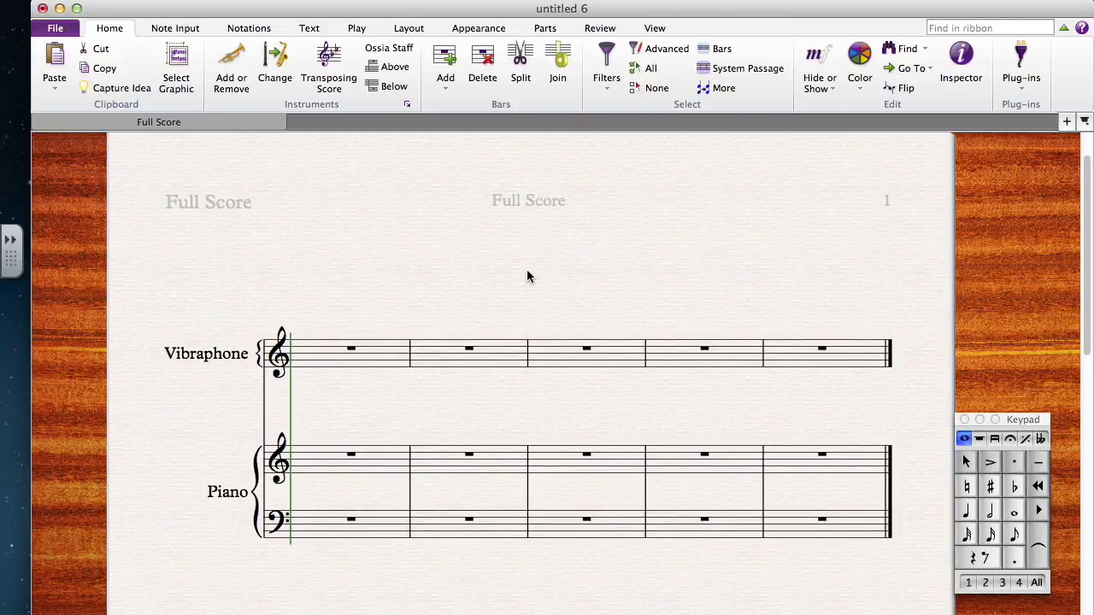
right_click(527, 272)
mouse_move(577, 484)
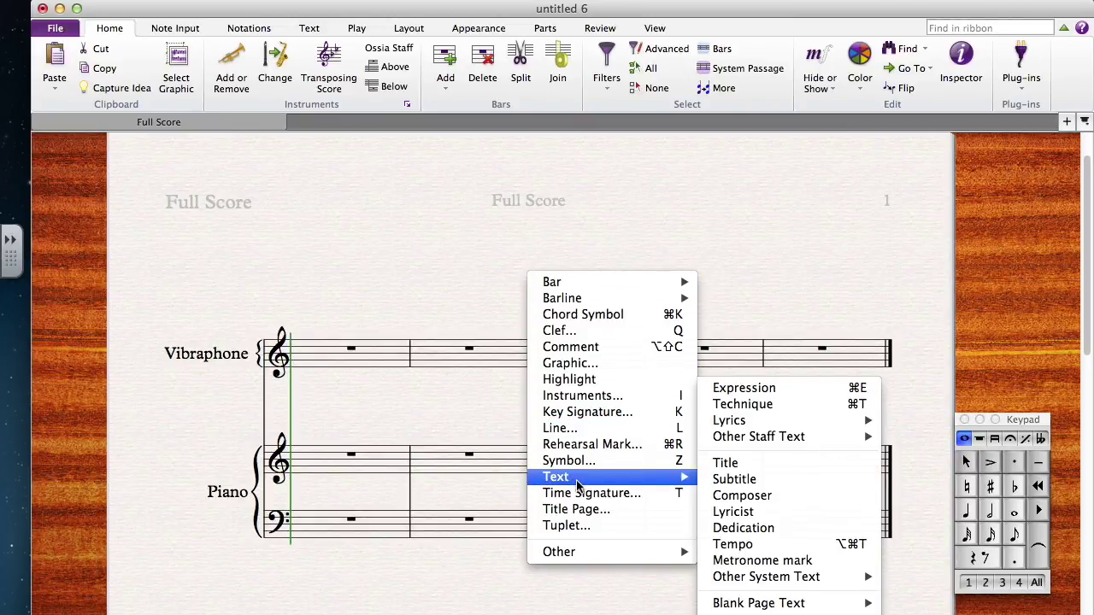
click(467, 271)
right_click(467, 271)
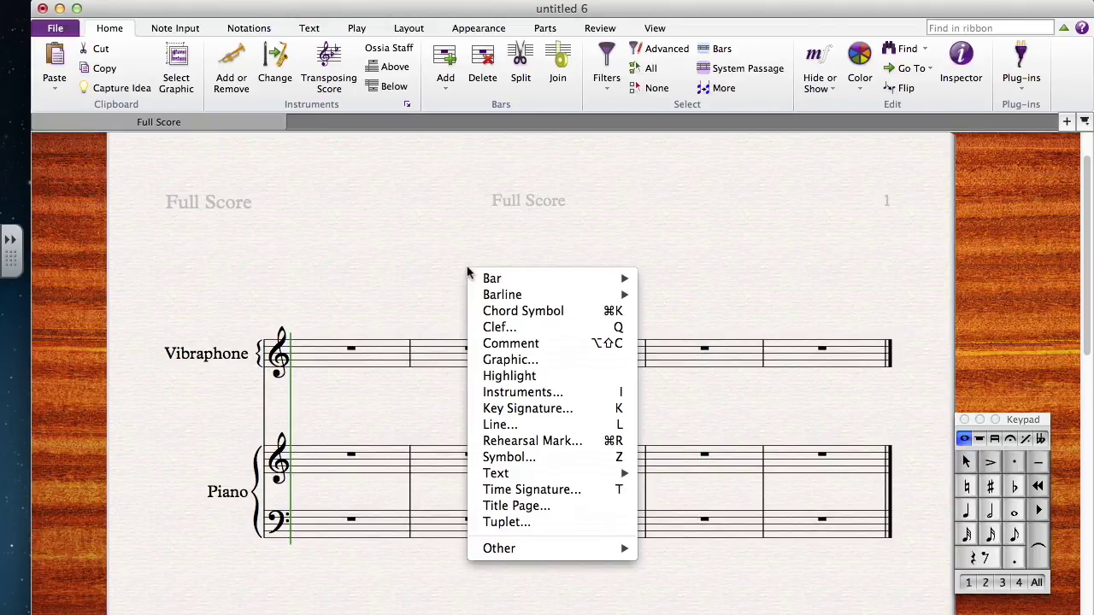
mouse_move(508, 473)
click(667, 463)
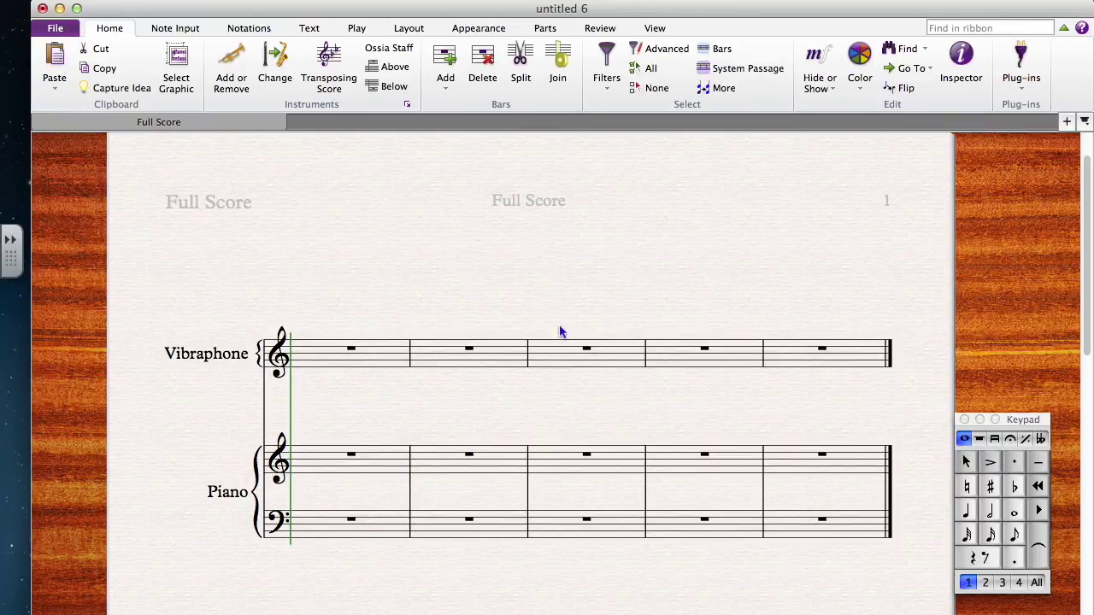
click(545, 292)
text(Blank Score Setup)
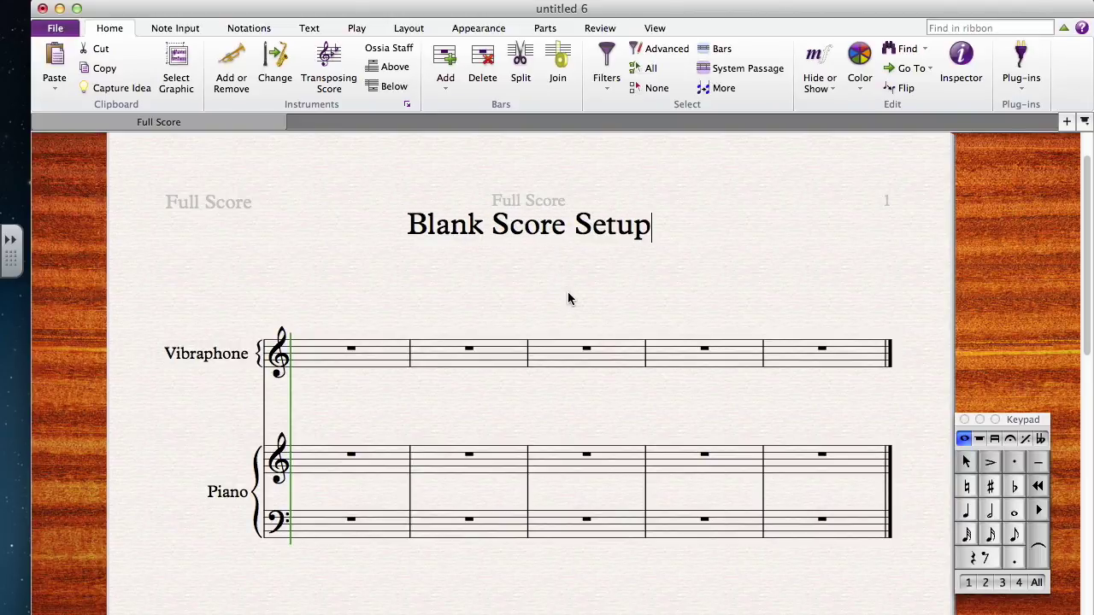
key(Escape)
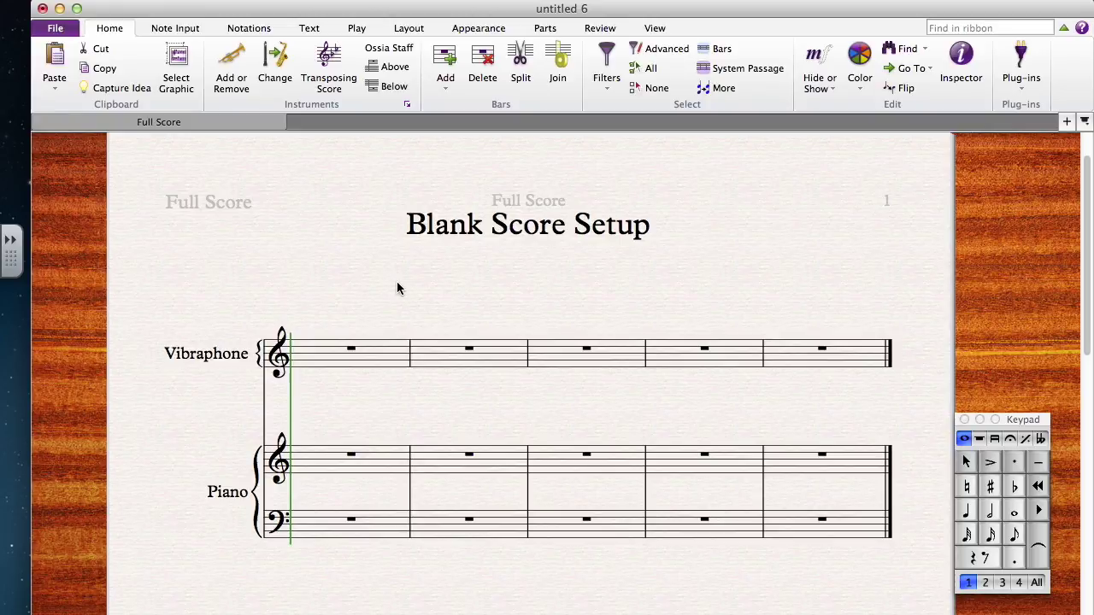
key(t)
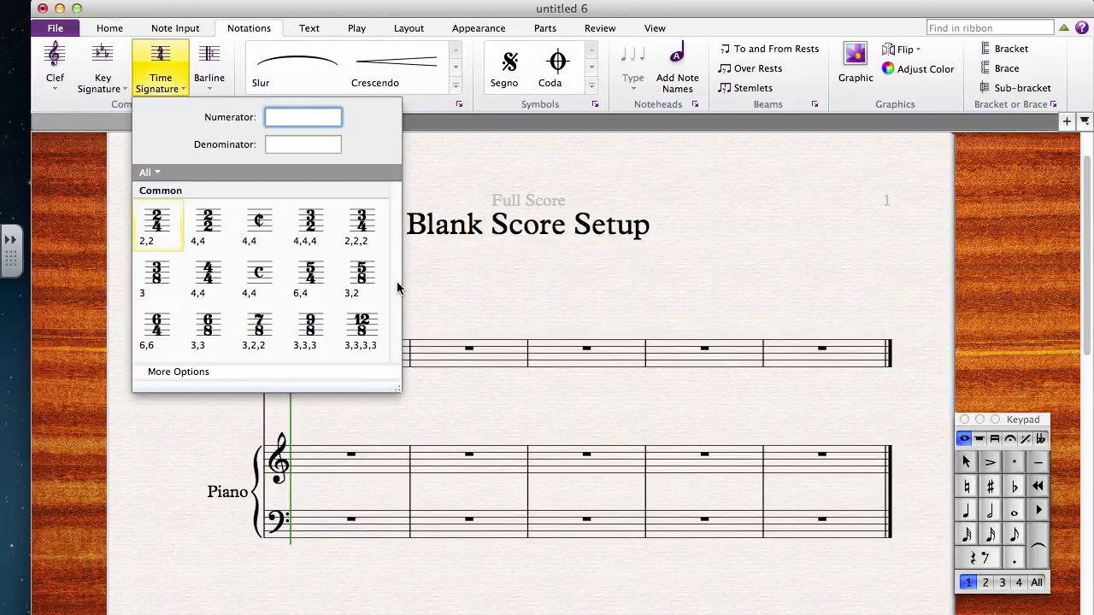
Place a 4/4 time signature at the start of every staff.
click(203, 281)
click(299, 349)
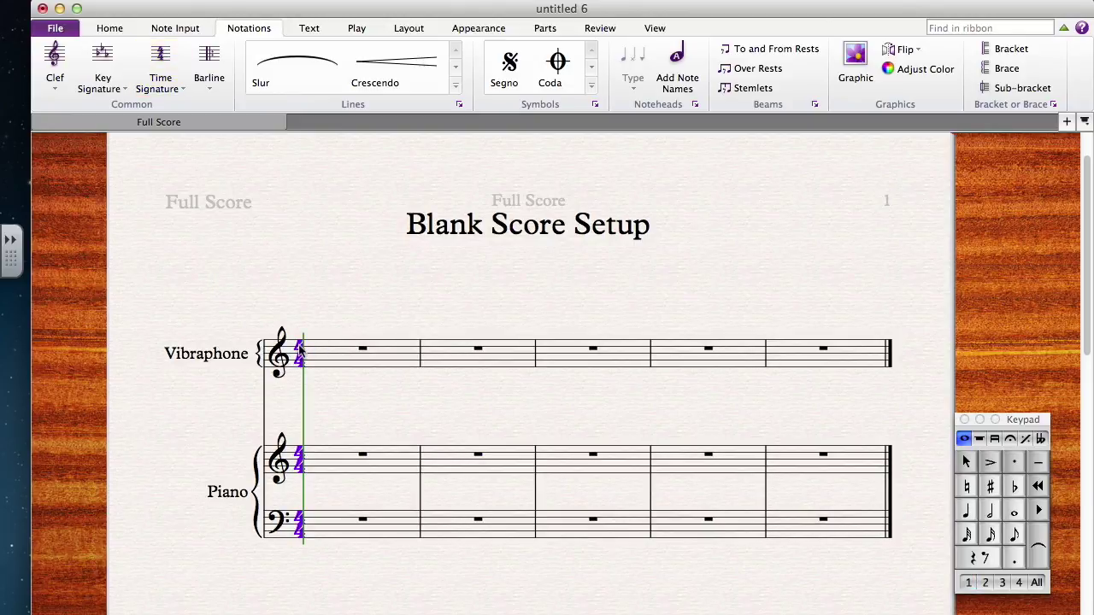
click(356, 310)
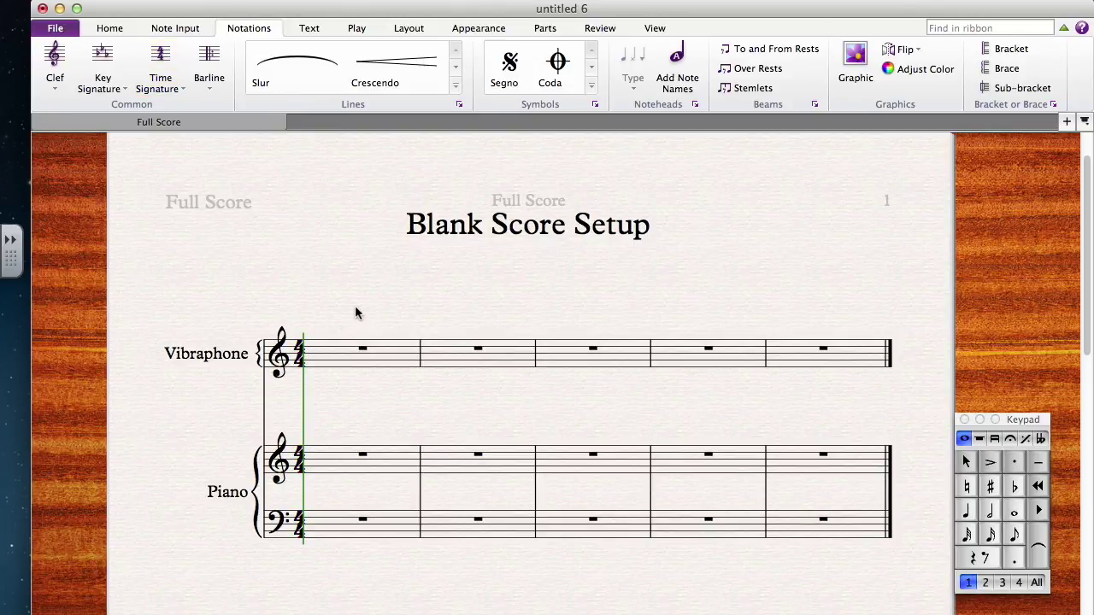
Add an Allegro tempo marking above the first bar.
right_click(405, 286)
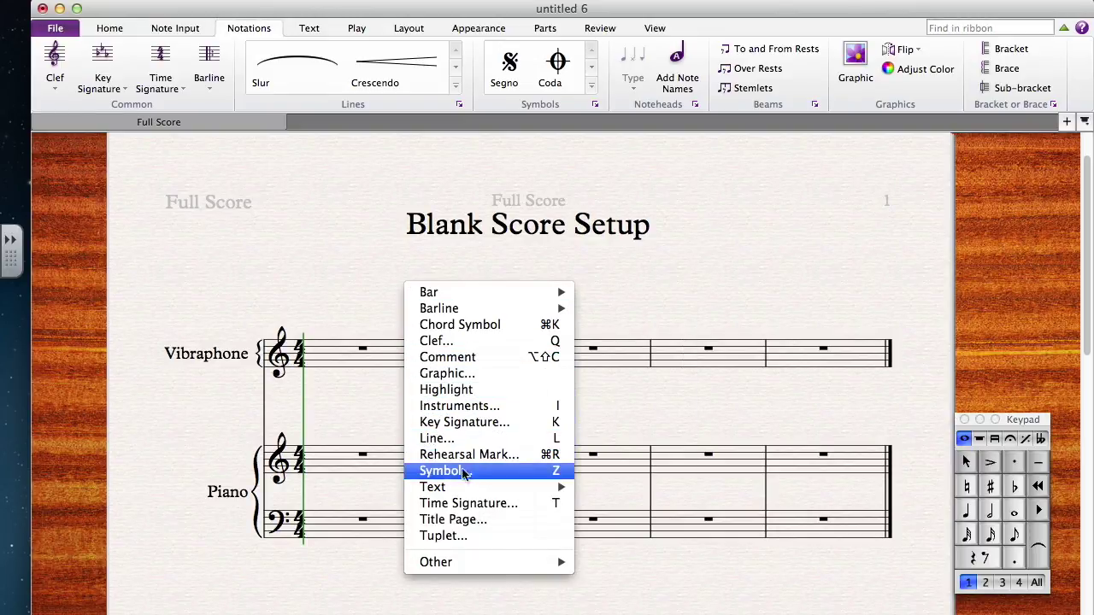
mouse_move(466, 487)
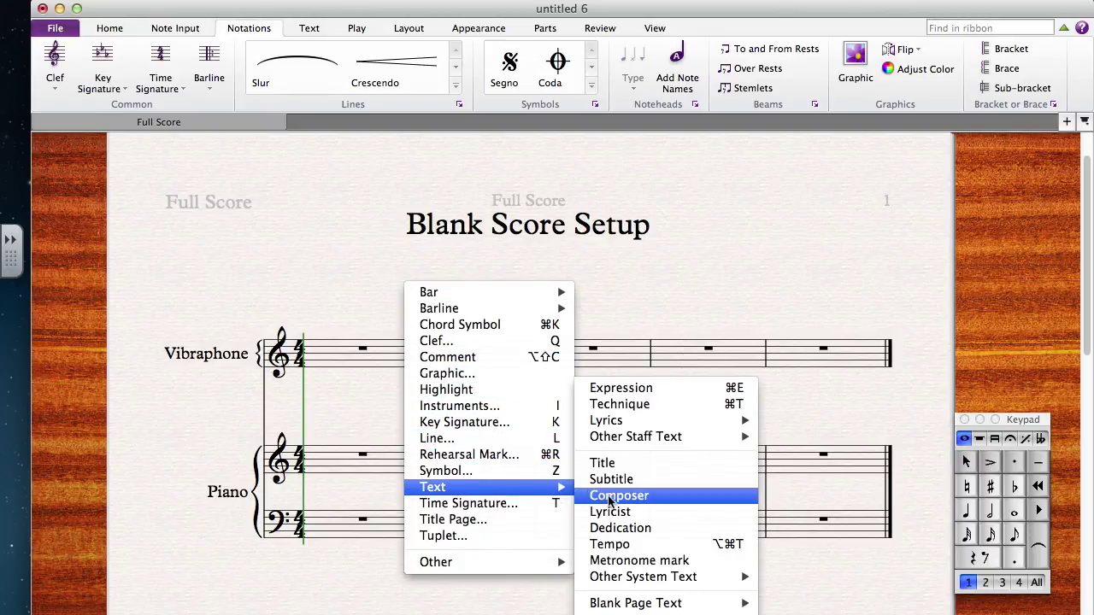
click(624, 544)
click(331, 325)
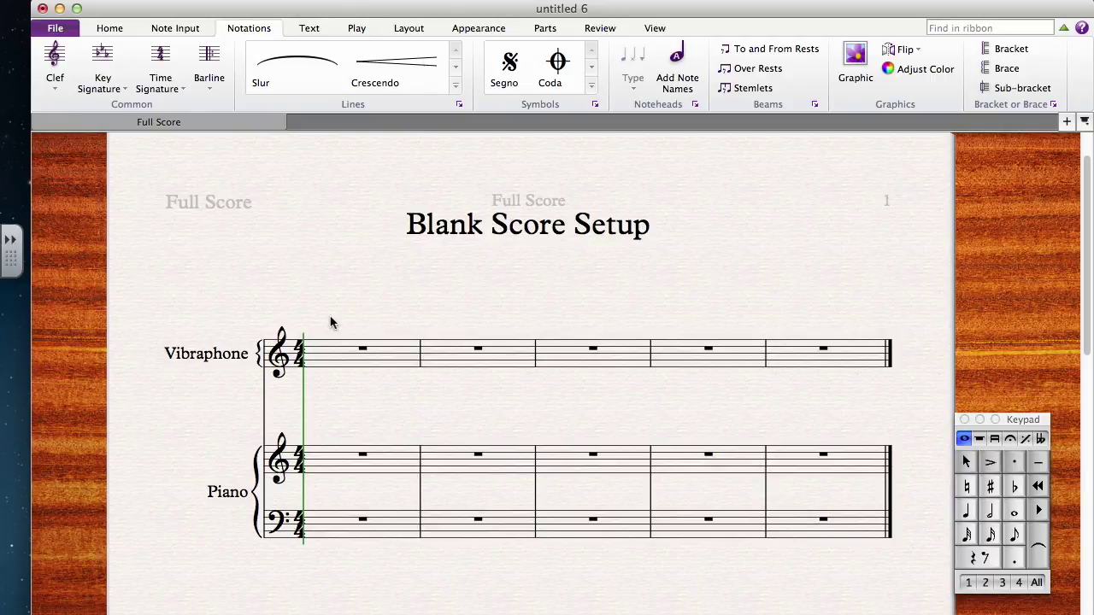
right_click(331, 321)
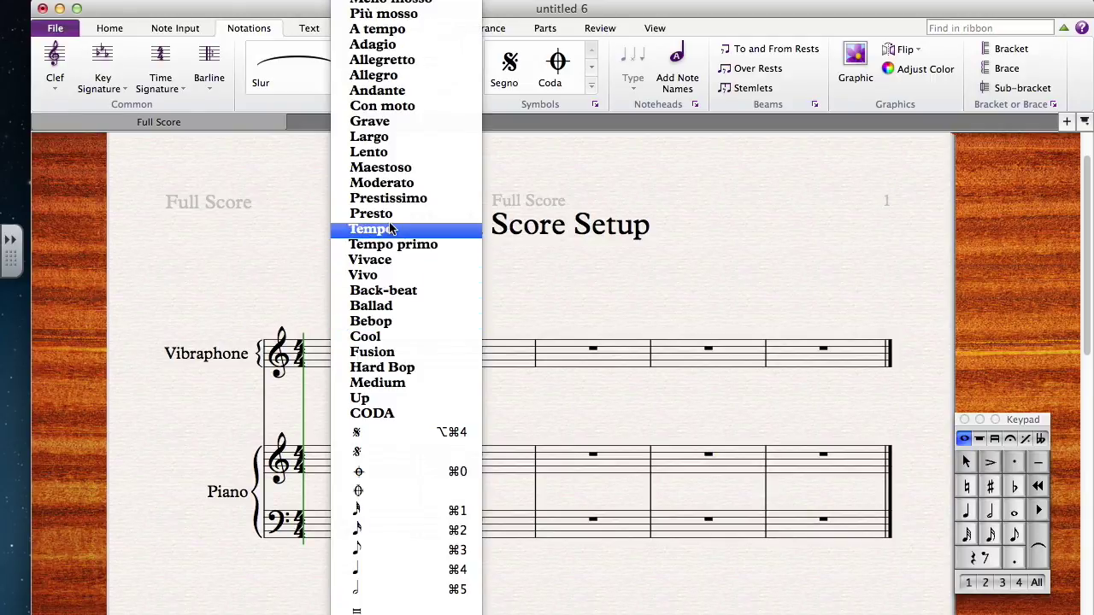
click(376, 75)
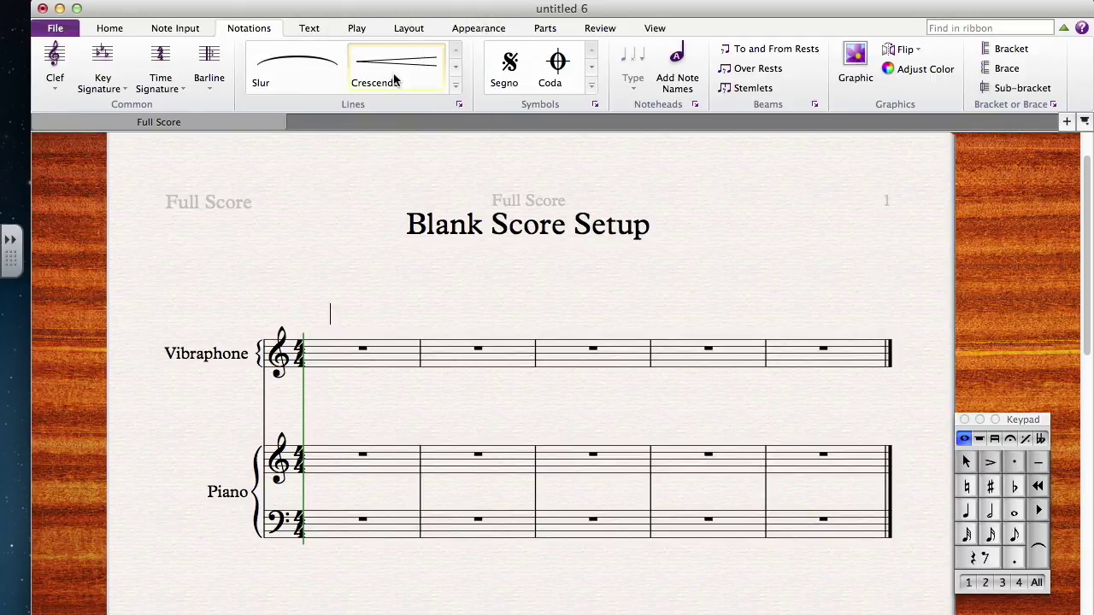
key(Escape)
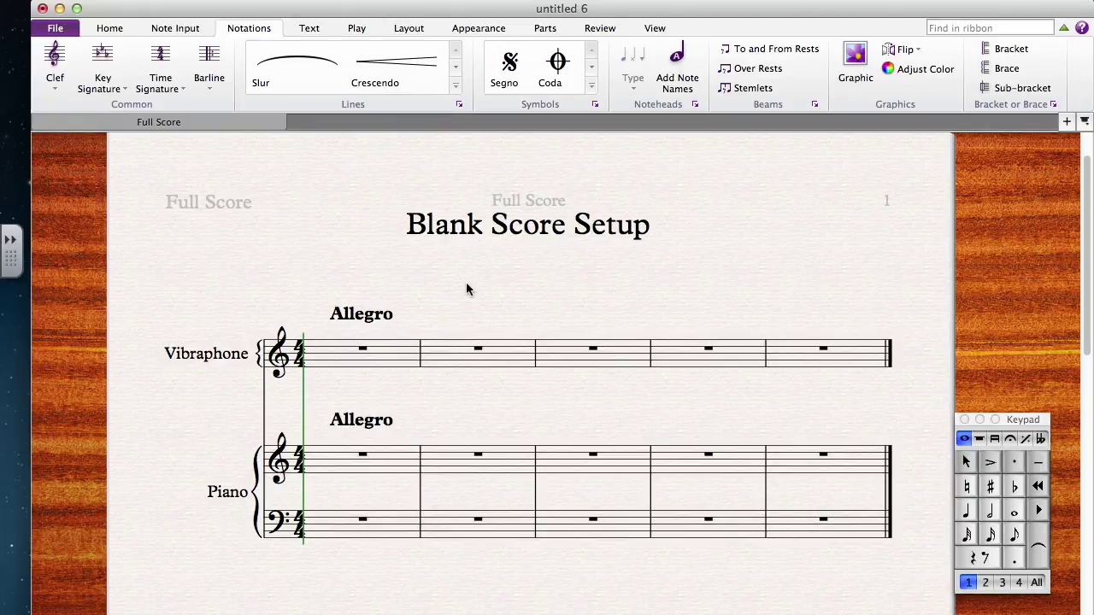